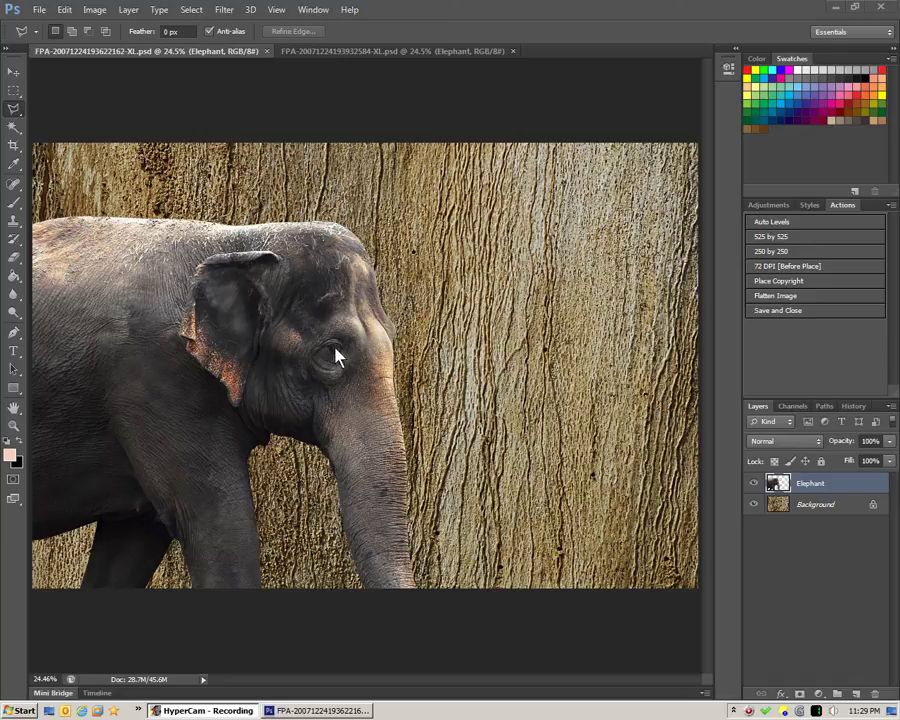
Step: Toggle the Elephant layer's visibility to compare it with the bark background
left_click(754, 484)
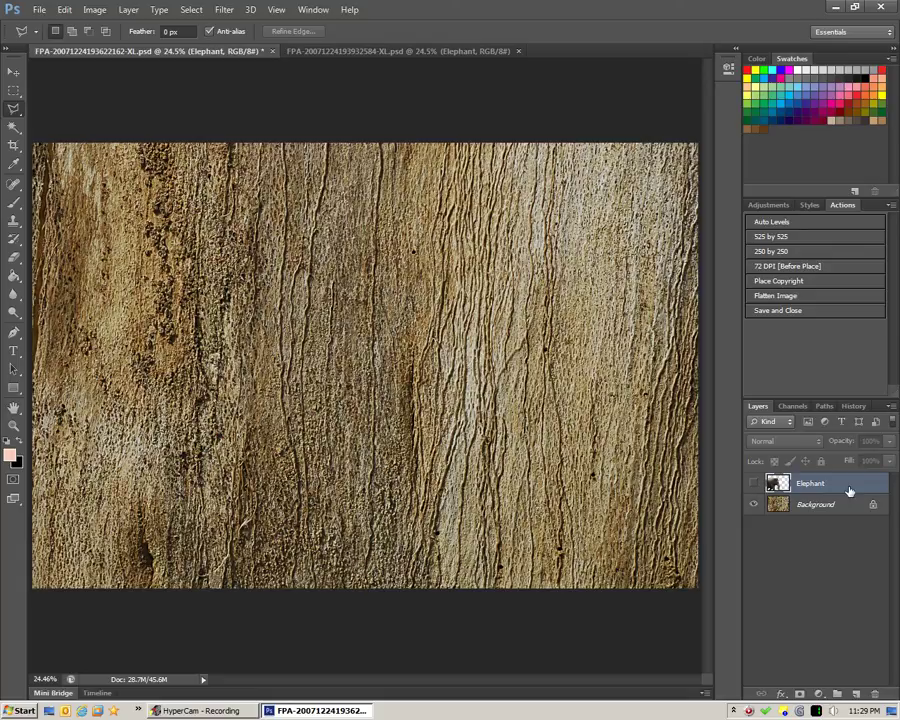
left_click(754, 484)
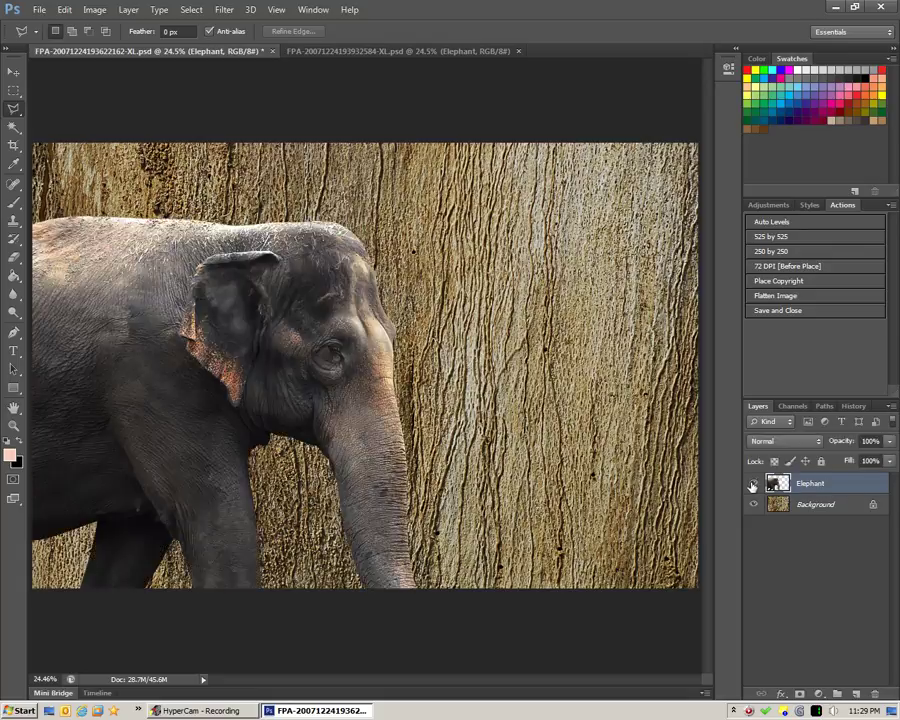
left_click(754, 484)
left_click(754, 484)
Step: Try a trial hue shift on the elephant and cancel it, then switch between Lasso and Eyedropper
left_click(98, 15)
mouse_move(100, 45)
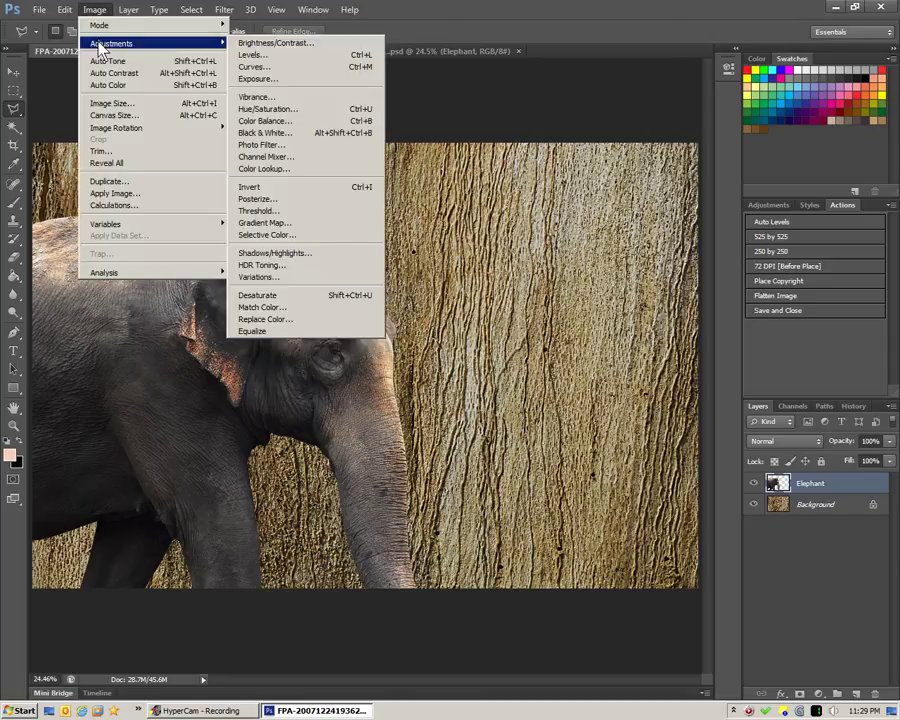
left_click(271, 112)
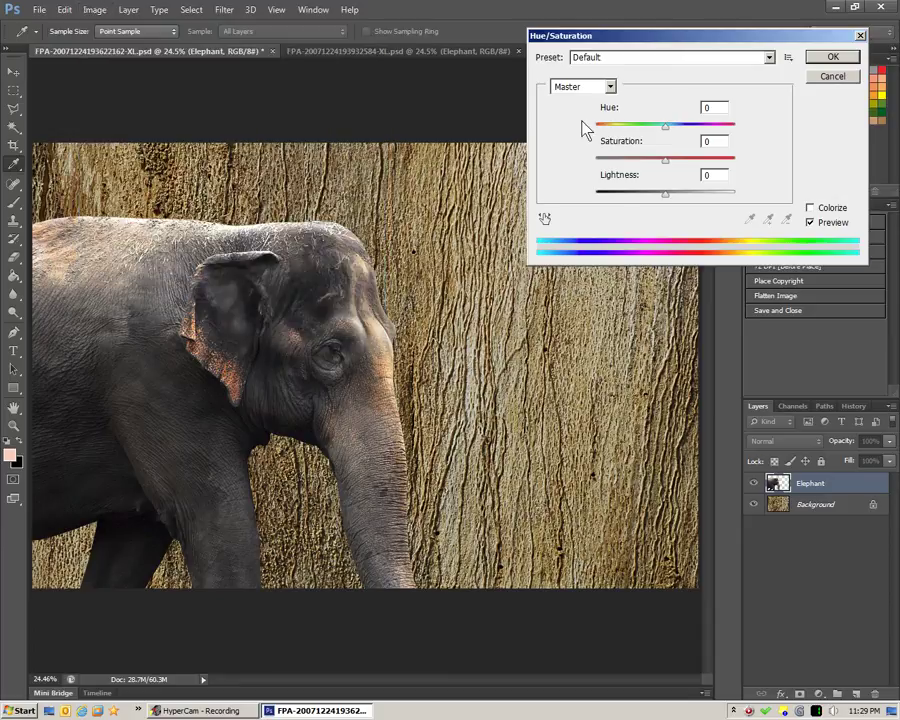
left_click_drag(662, 40, 612, 107)
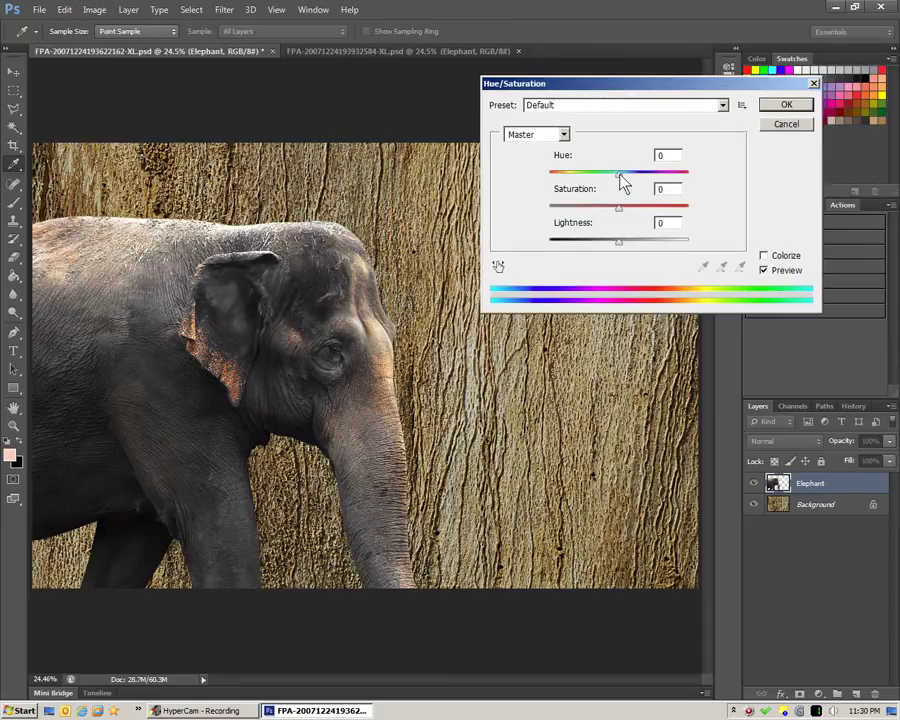
left_click_drag(620, 174, 606, 193)
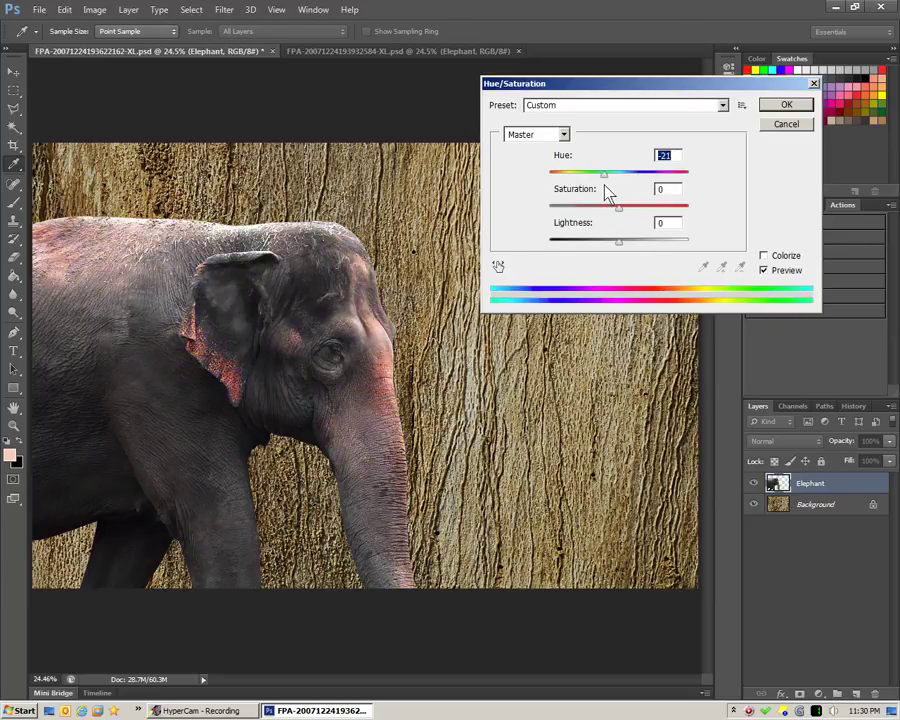
left_click_drag(606, 193, 620, 218)
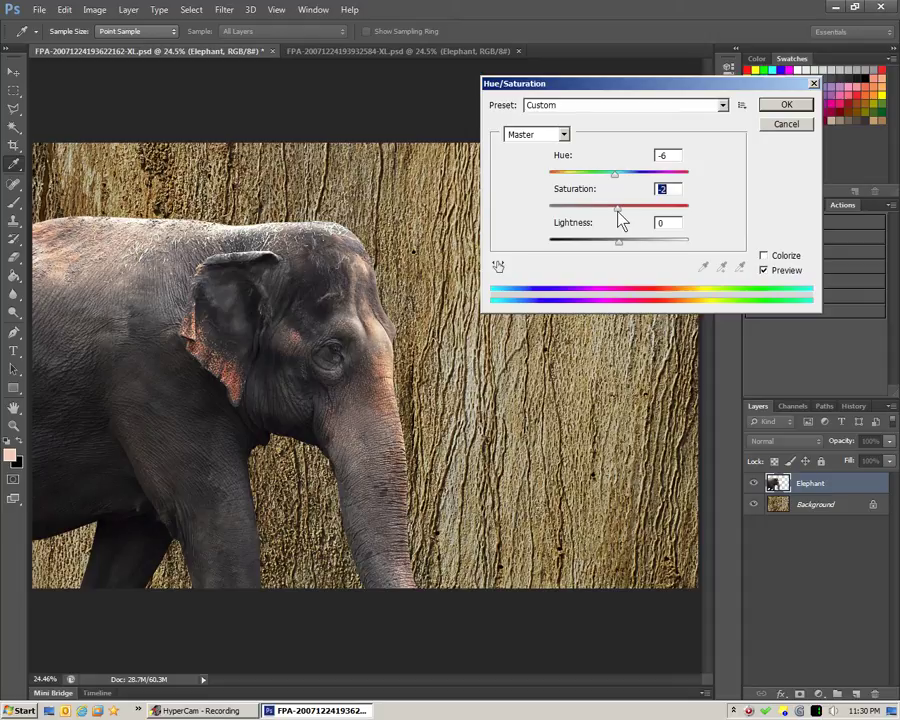
left_click(786, 124)
key("l")
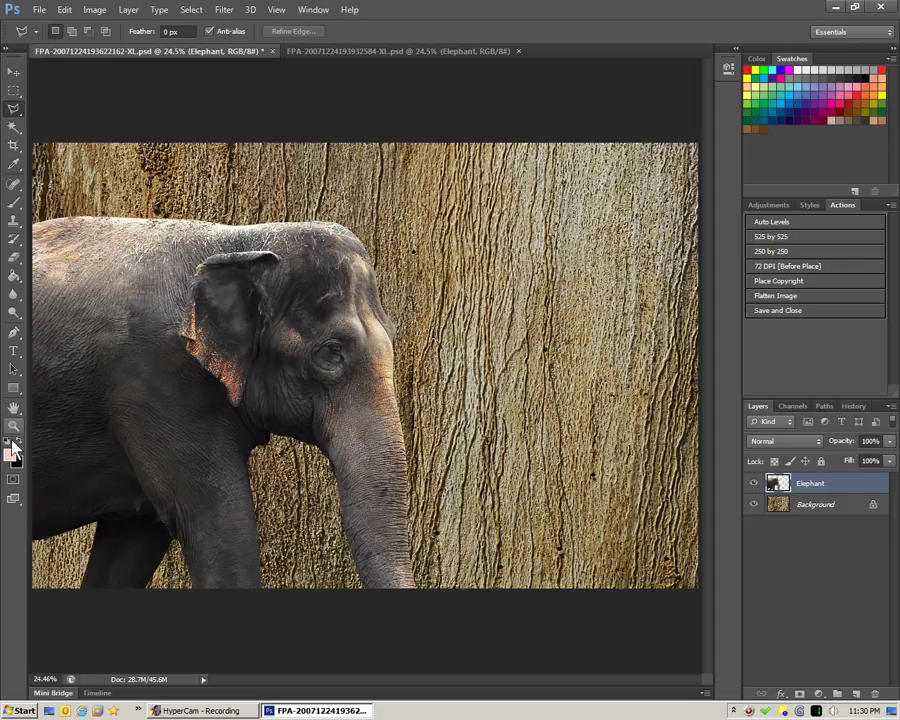
key("i")
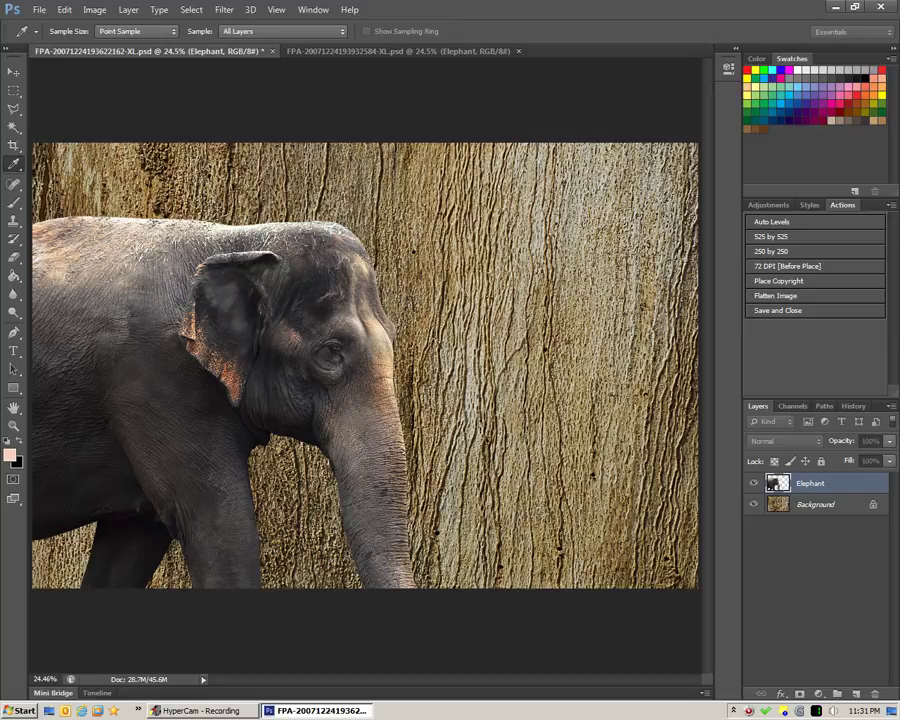
key("l")
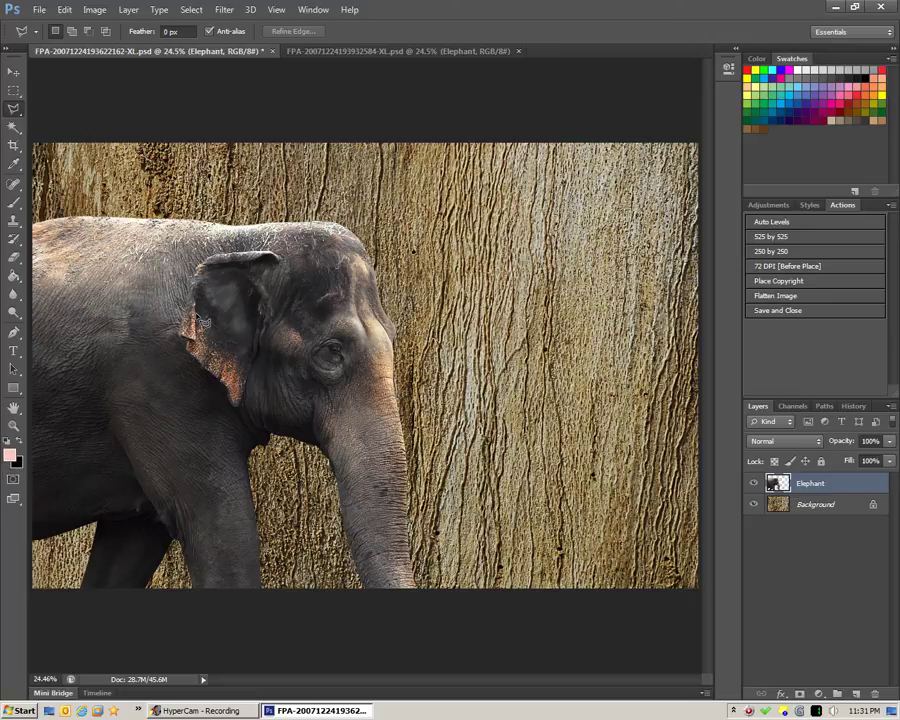
Step: Colorize the elephant in Hue/Saturation at Hue 7, Saturation 25, Lightness 0
left_click(95, 11)
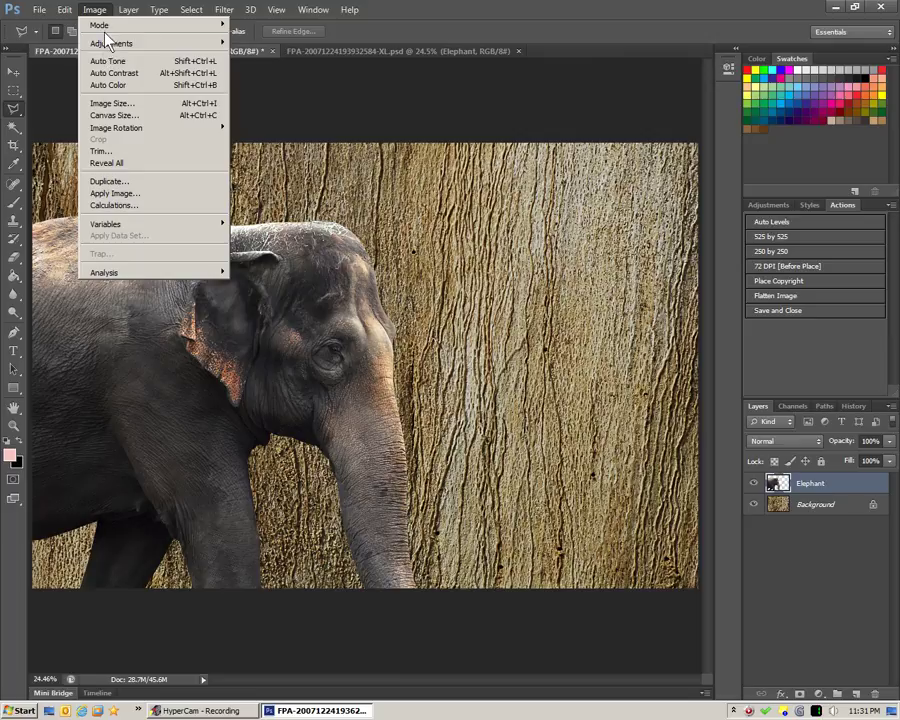
mouse_move(107, 43)
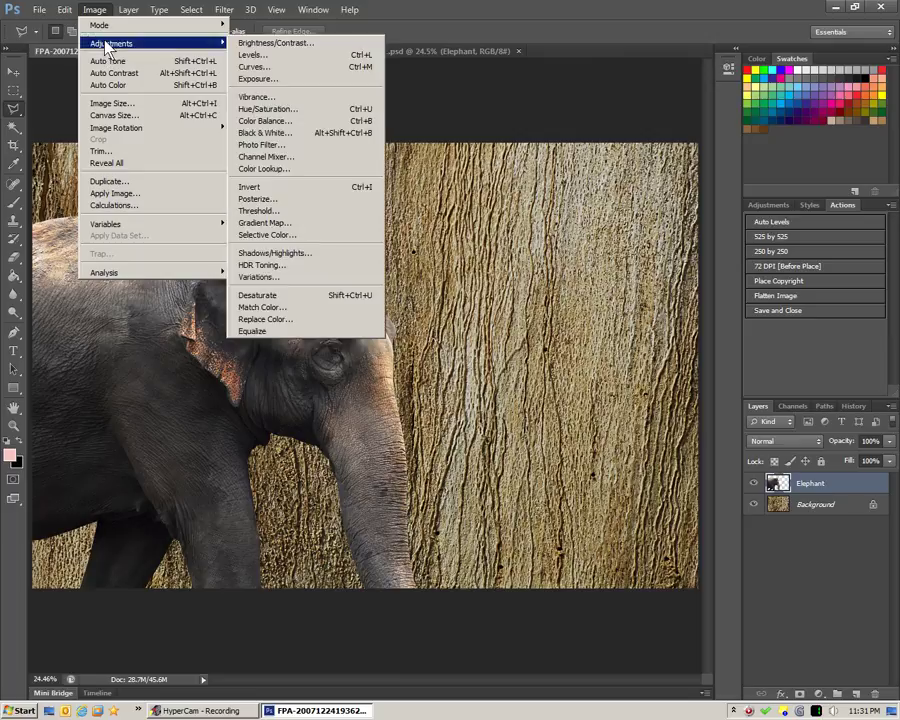
left_click(268, 112)
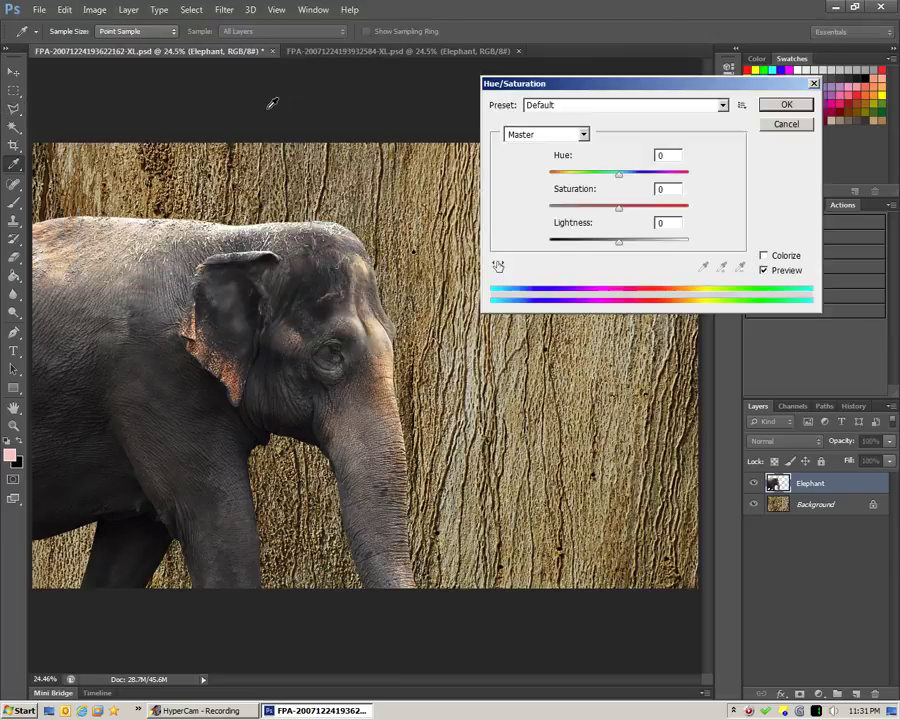
left_click(765, 256)
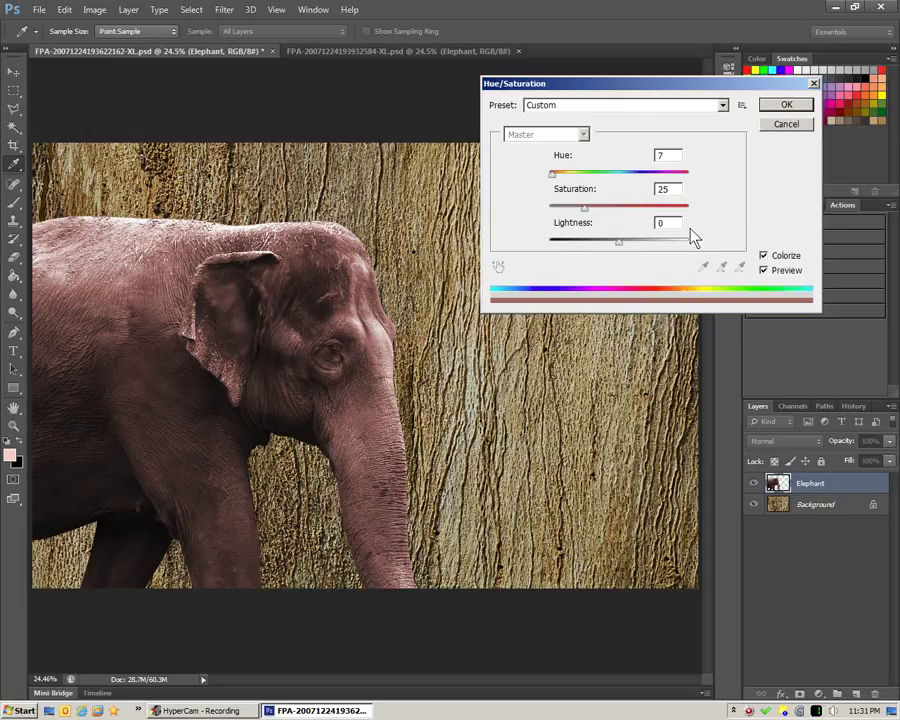
Step: Toggle the preview several times to compare the pink tint with the original elephant
left_click(764, 271)
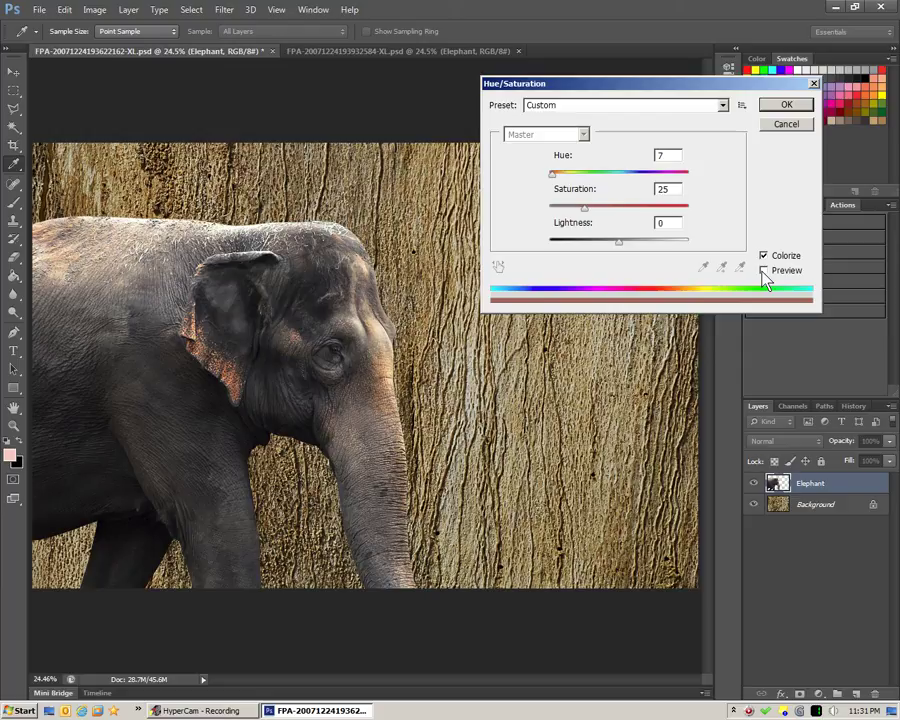
left_click(765, 271)
left_click(764, 271)
left_click(764, 271)
left_click(764, 271)
left_click(764, 271)
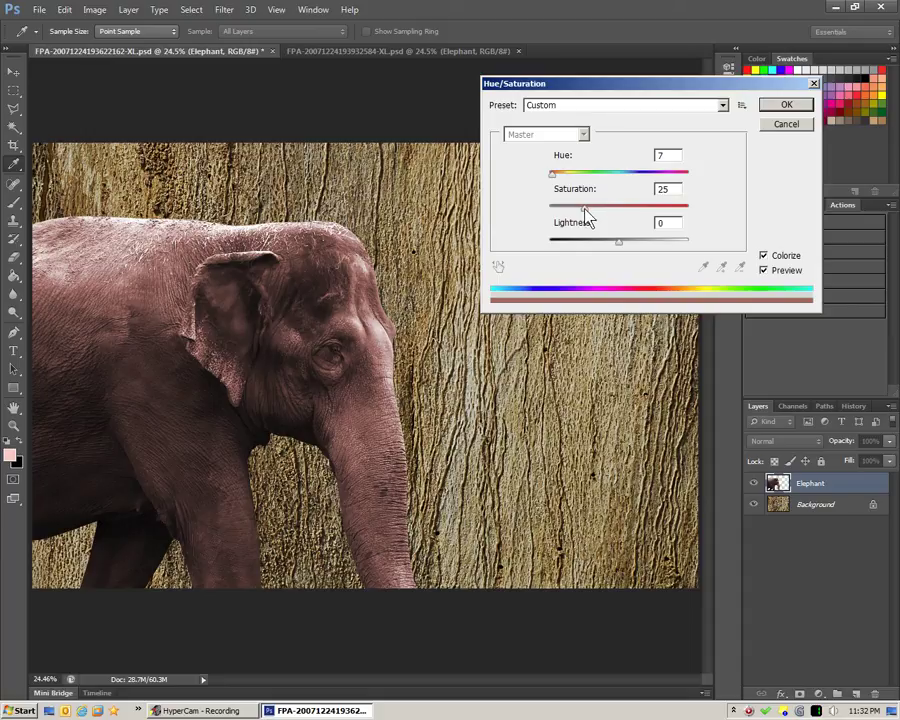
Step: Raise Saturation to 42, set Lightness to +4, keep Hue 7, and apply the tint
left_click_drag(584, 208, 621, 242)
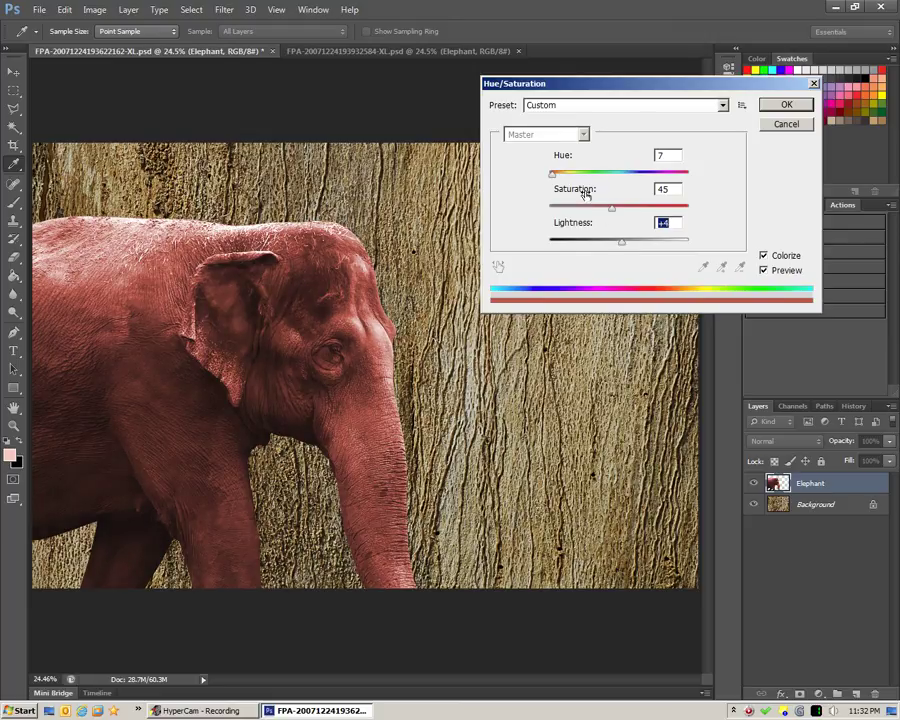
mouse_move(612, 207)
left_mouse_down()
mouse_move(625, 208)
mouse_move(608, 207)
left_mouse_up()
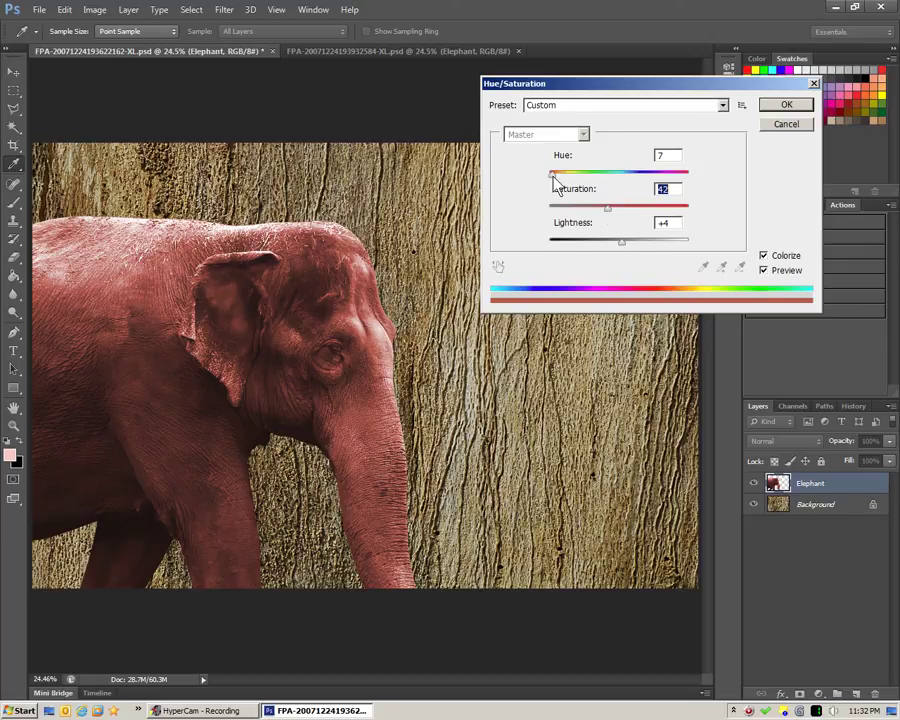
left_click_drag(553, 176, 552, 177)
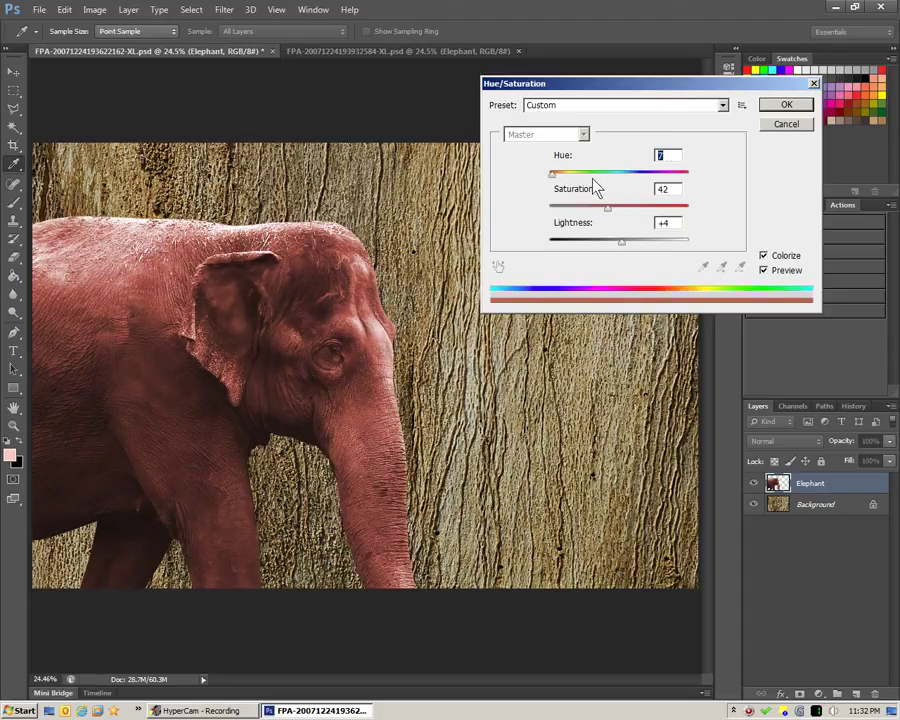
left_click(788, 105)
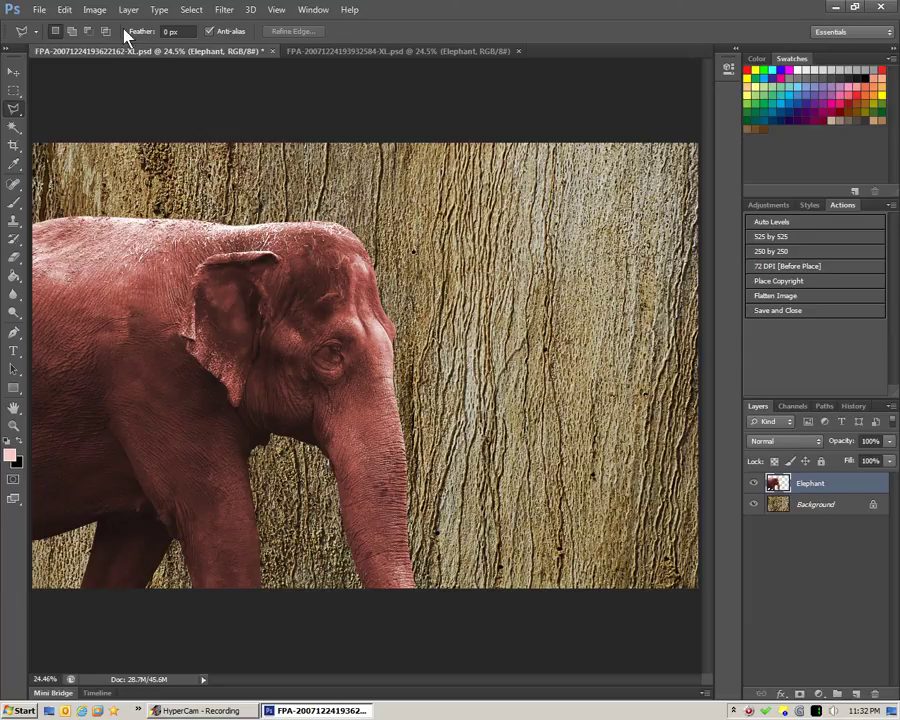
Step: Apply a Curves adjustment lifting Input 101 to Output 139 on the elephant
left_click(96, 12)
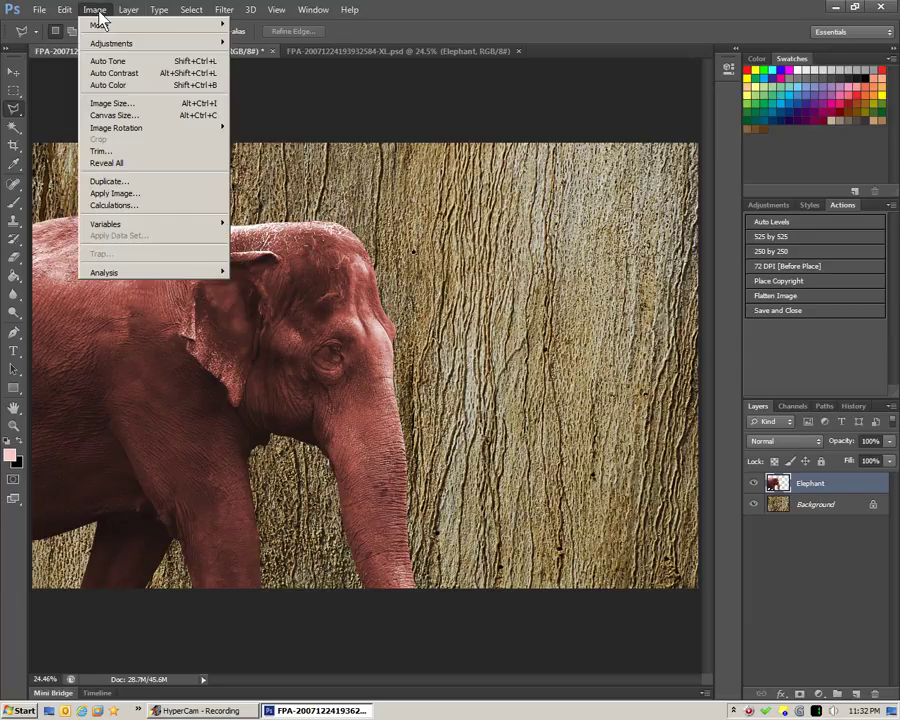
mouse_move(104, 50)
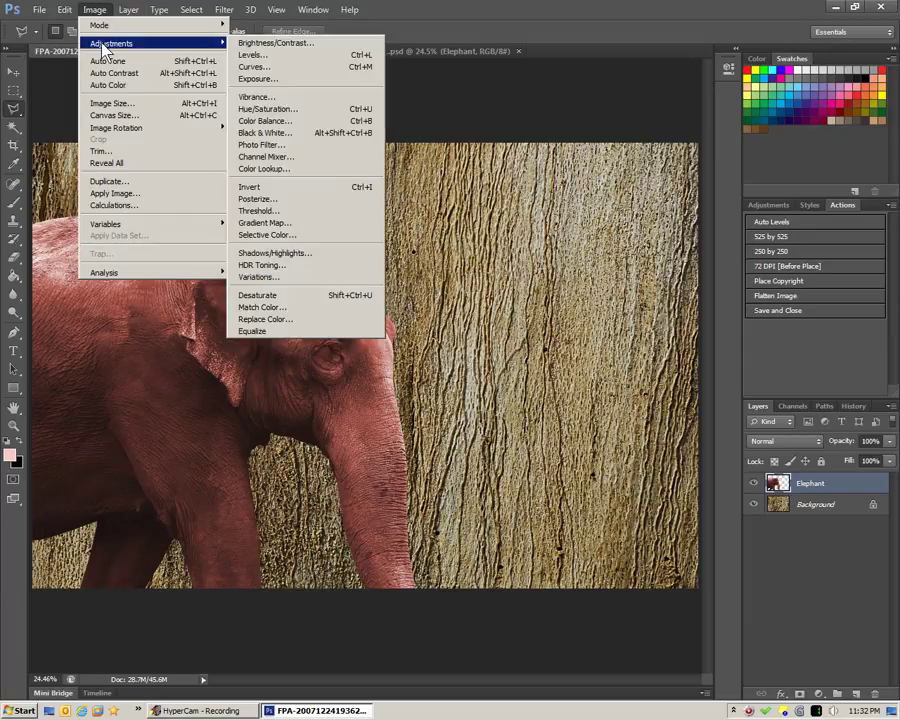
left_click(272, 68)
left_click_drag(705, 305, 681, 298)
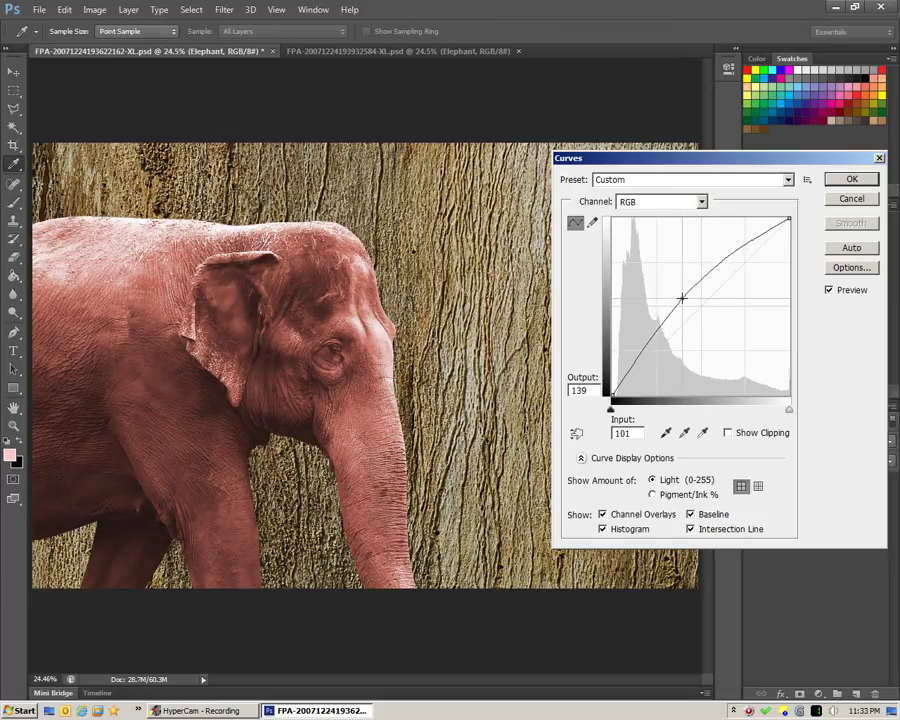
left_click(850, 180)
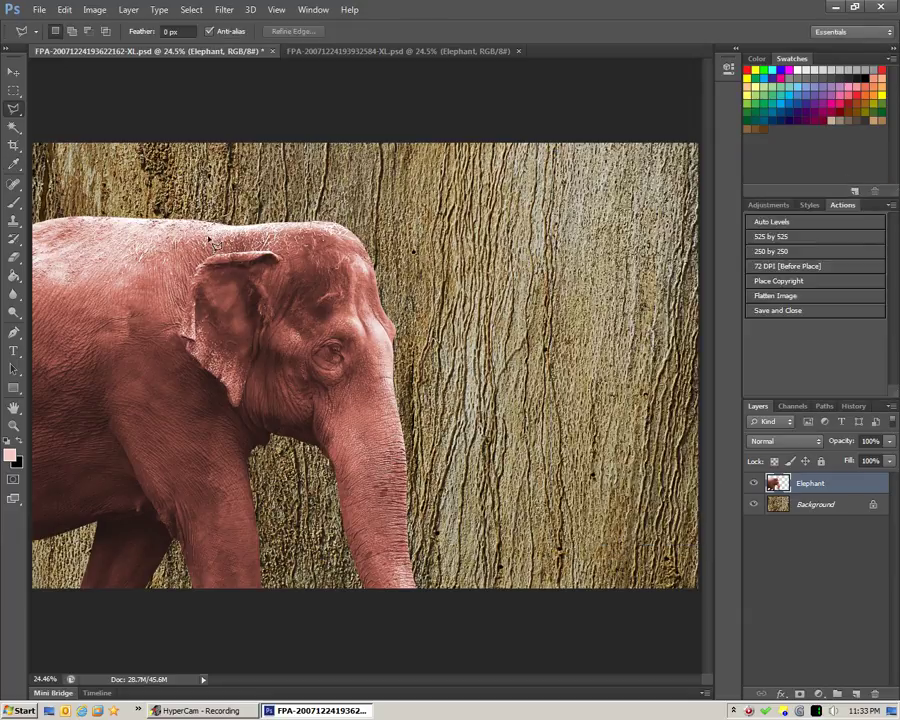
Step: Open Unsharp Mask and raise the radius at 50% amount, threshold 0
left_click(223, 11)
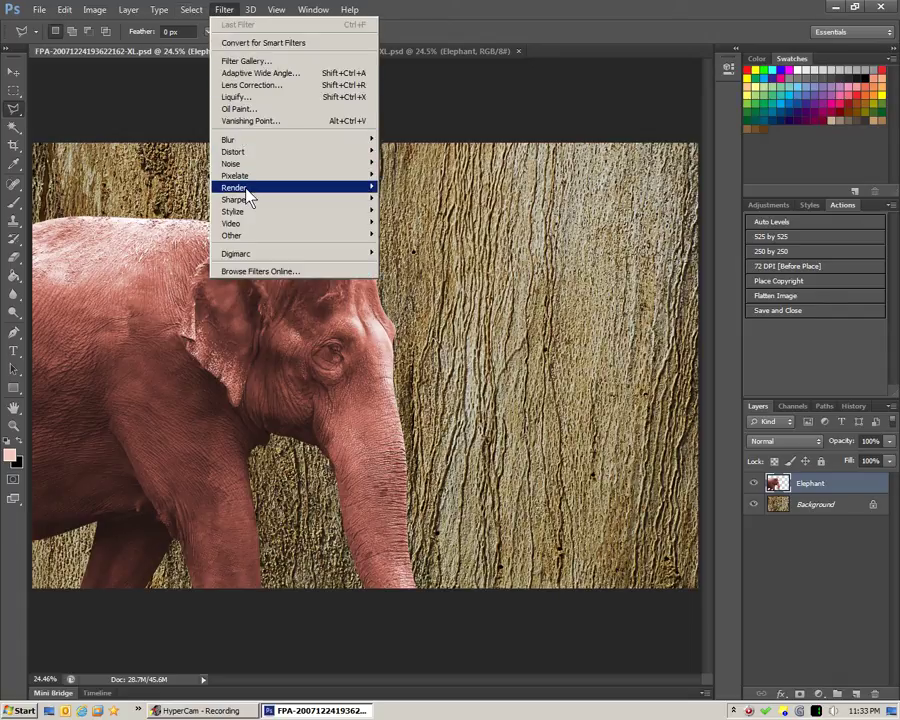
mouse_move(248, 200)
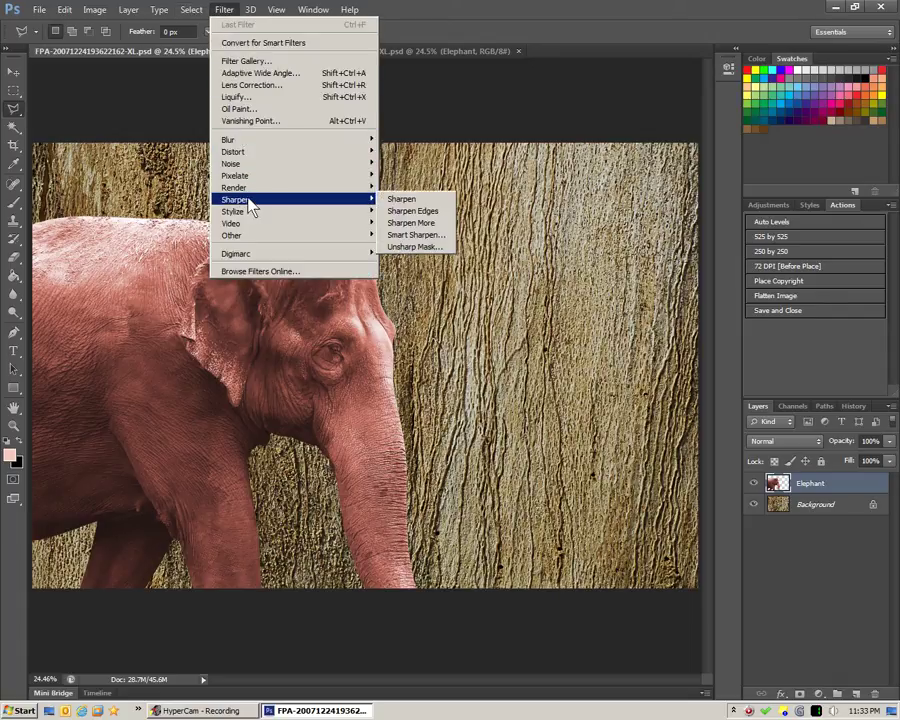
left_click(404, 246)
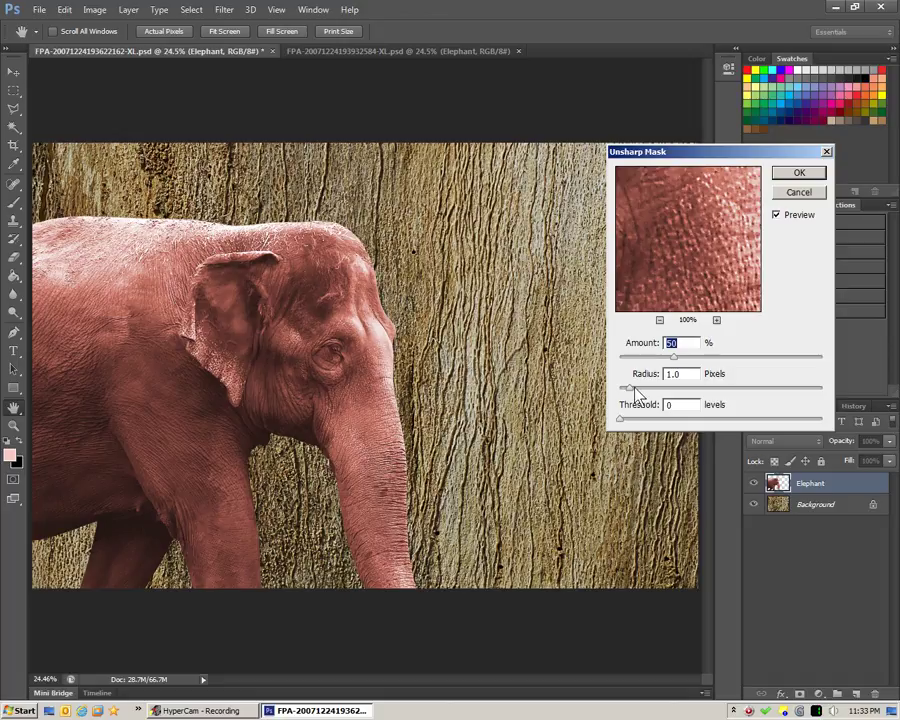
left_click_drag(630, 390, 689, 393)
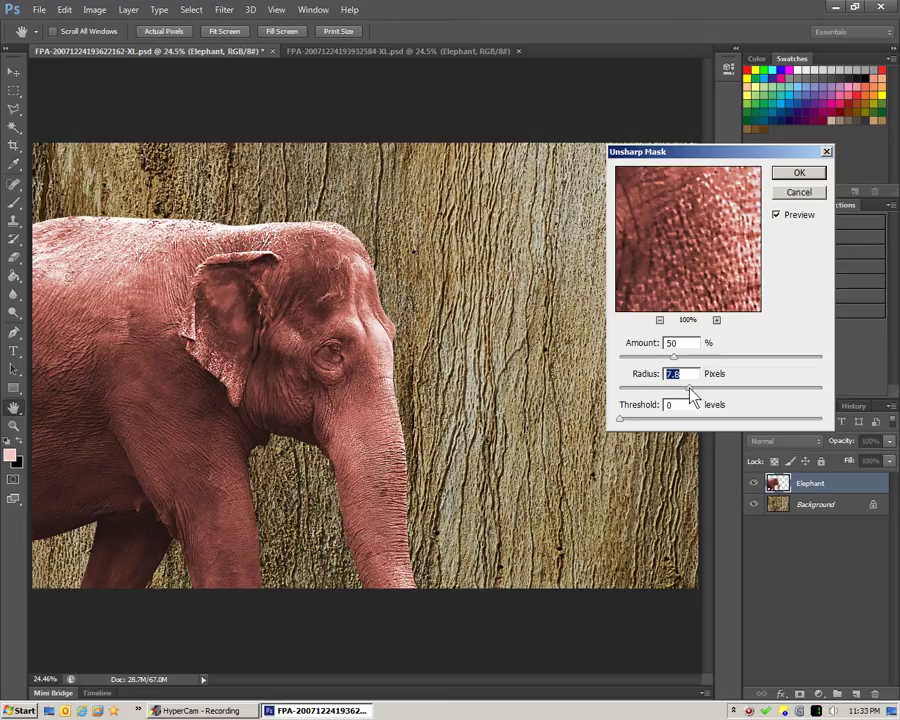
Step: Compare before and after, settle the radius at 7.0 pixels, and apply the sharpening
left_click(775, 218)
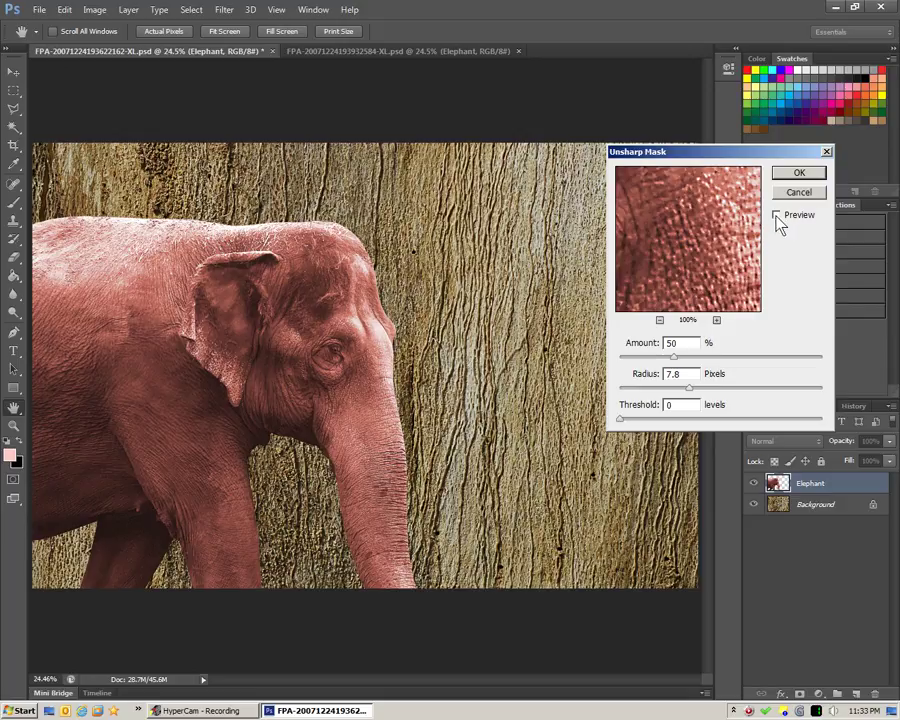
left_click(778, 215)
left_click(777, 216)
left_click(777, 216)
left_click_drag(688, 392, 687, 396)
left_click(779, 216)
left_click(778, 216)
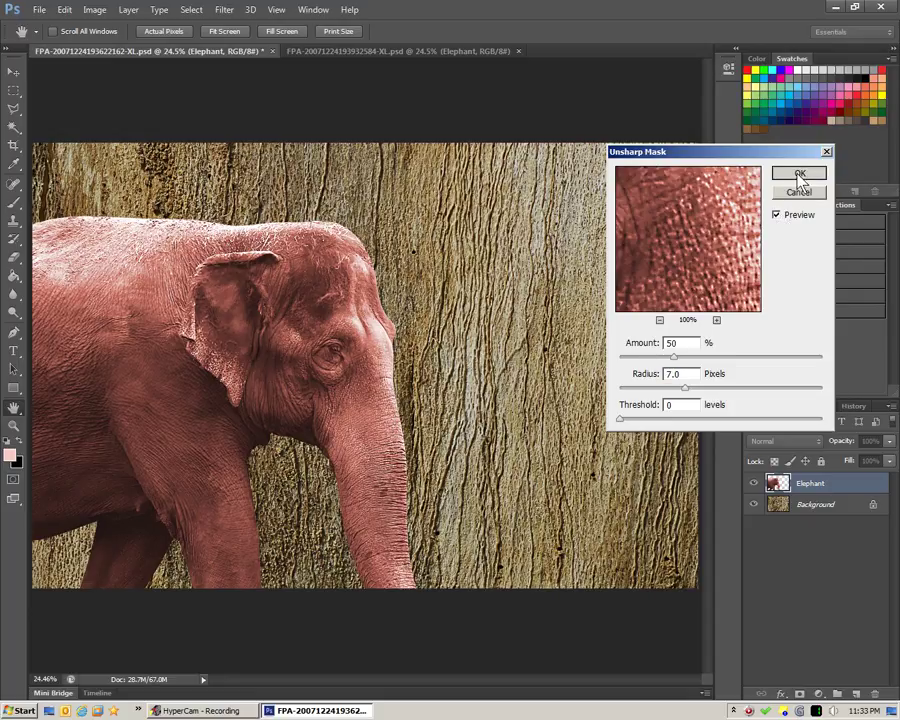
left_click(799, 175)
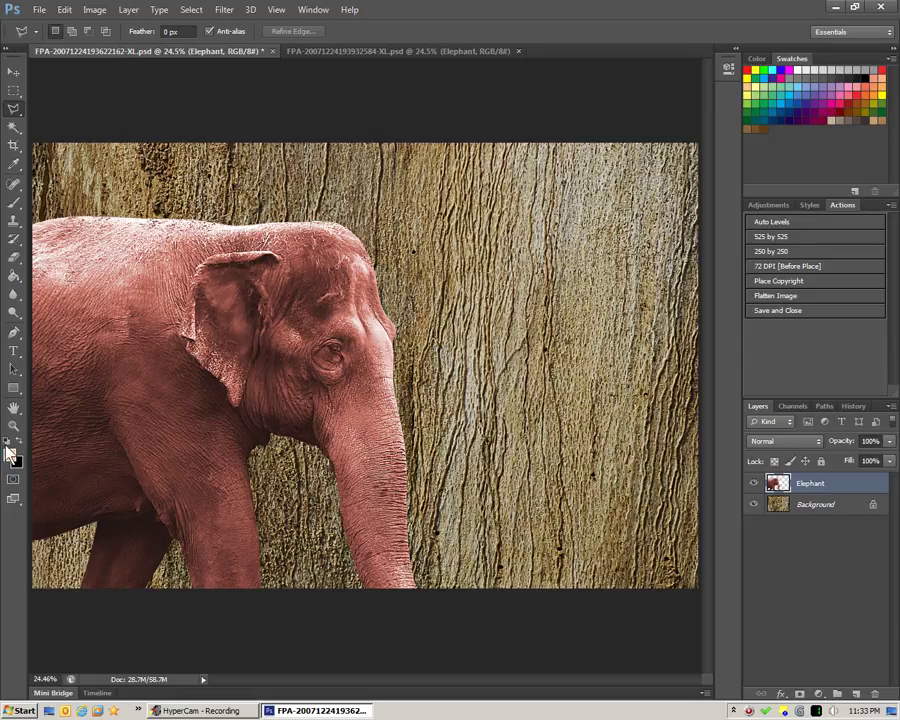
left_click(95, 10)
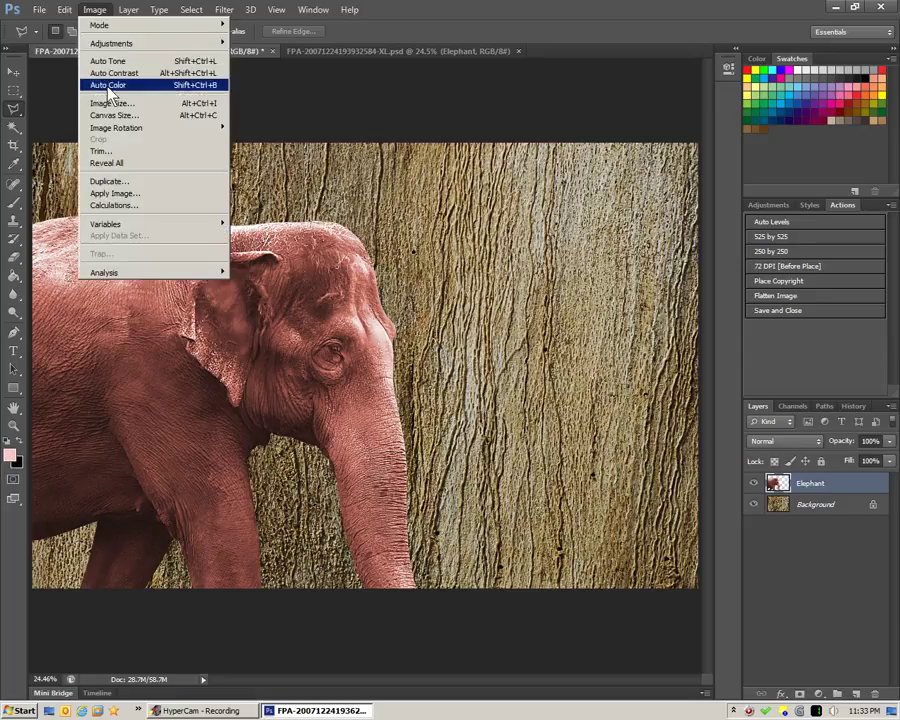
mouse_move(122, 44)
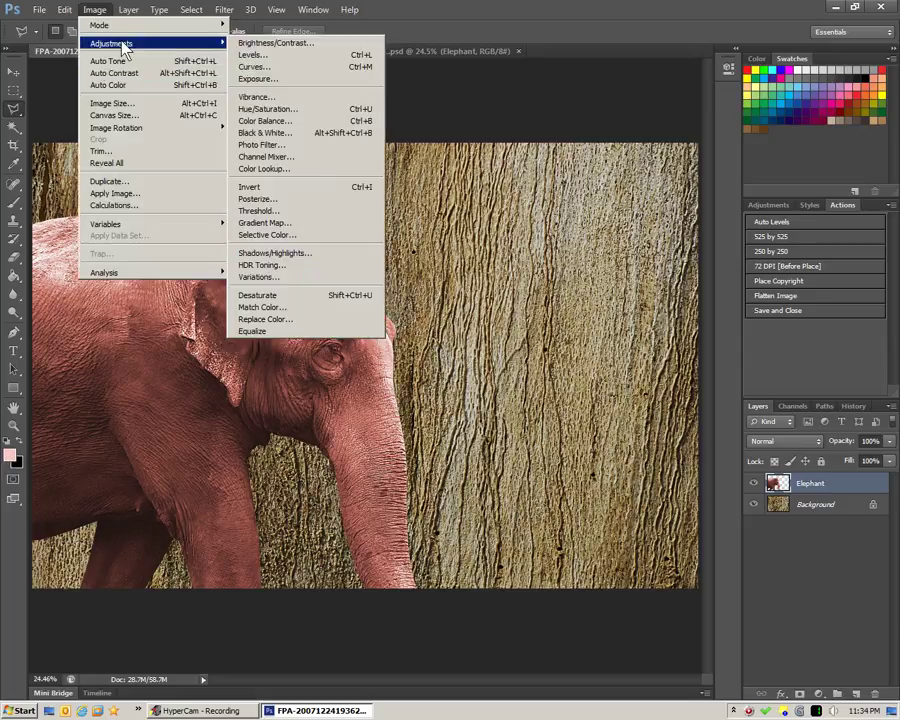
left_click(264, 109)
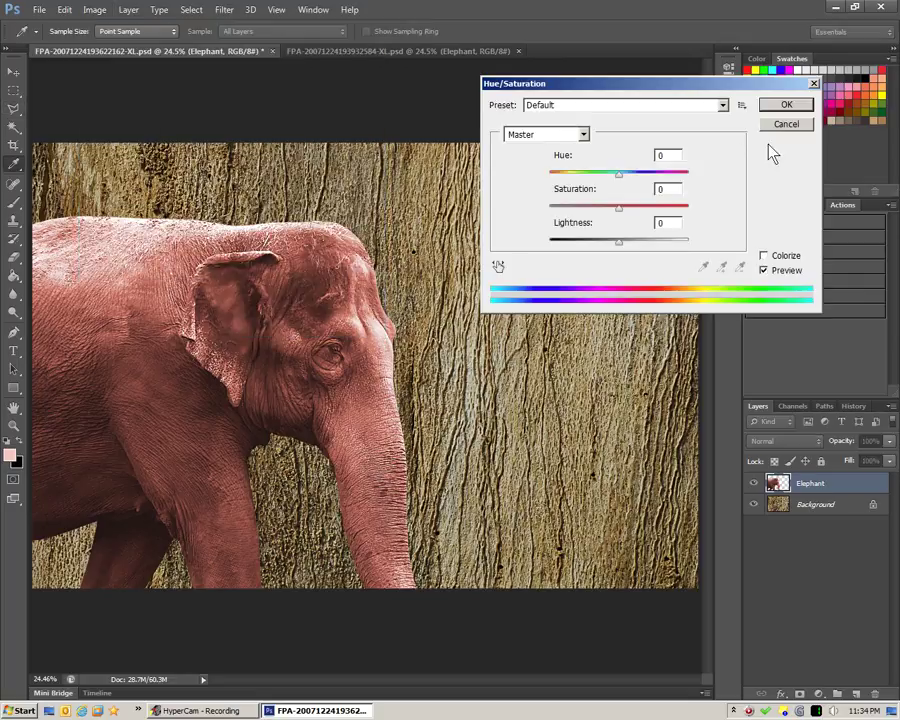
left_click(786, 125)
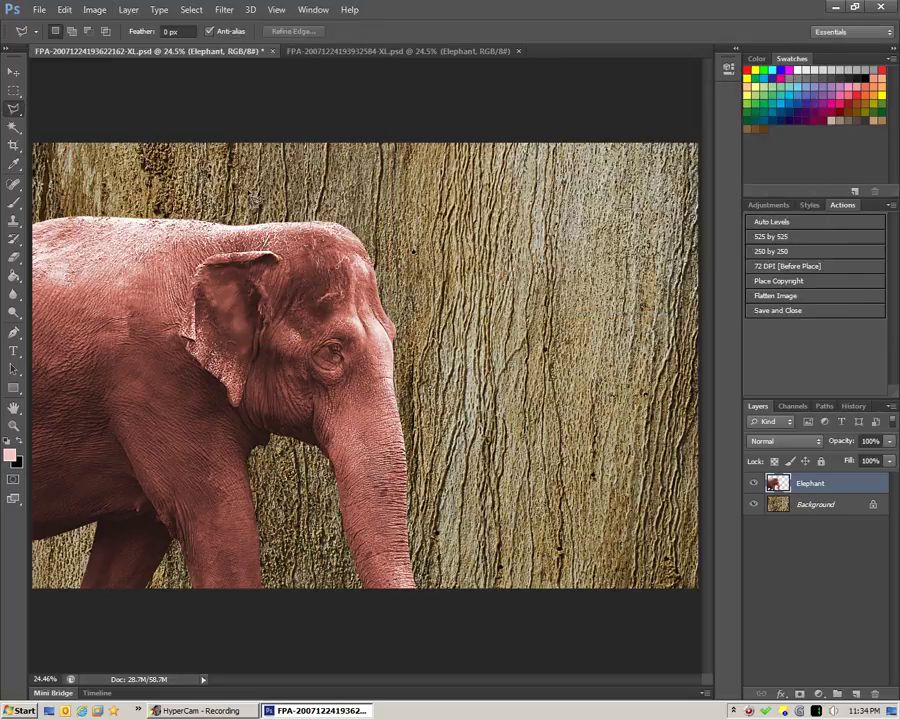
left_click(222, 10)
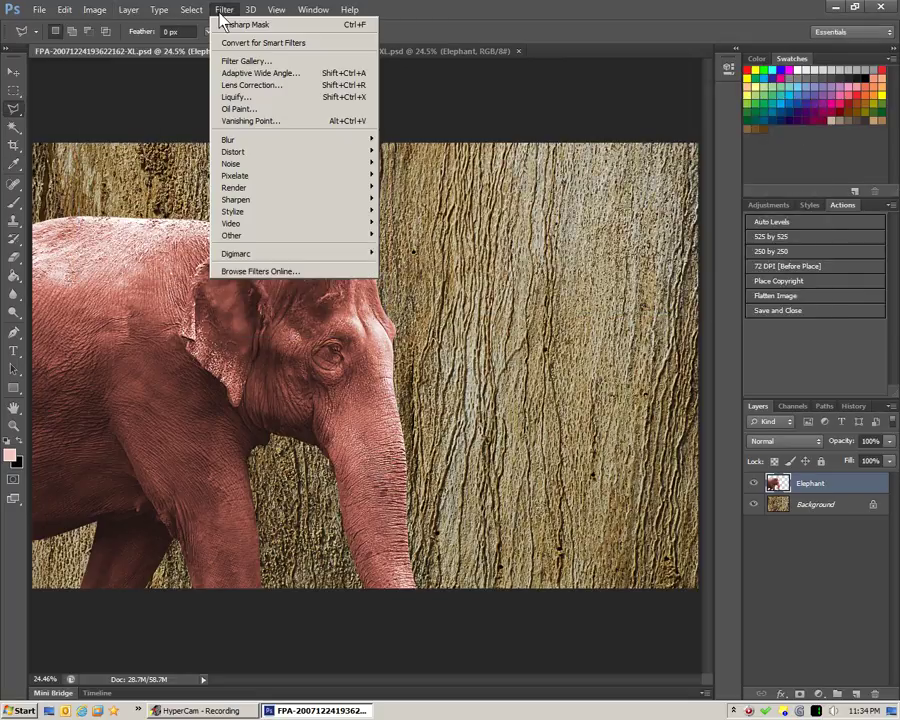
mouse_move(253, 204)
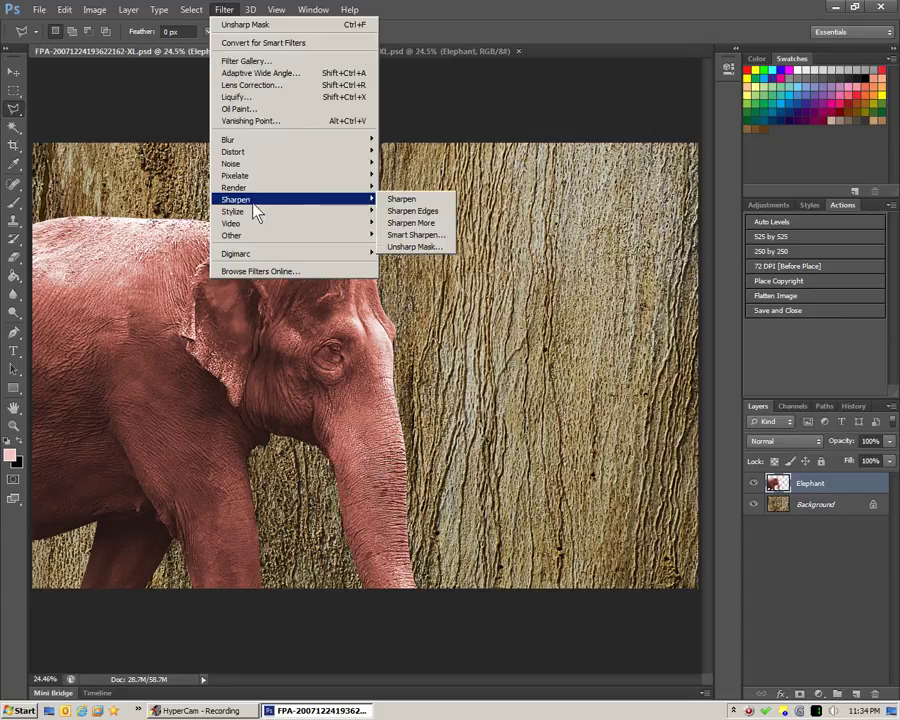
left_click(411, 223)
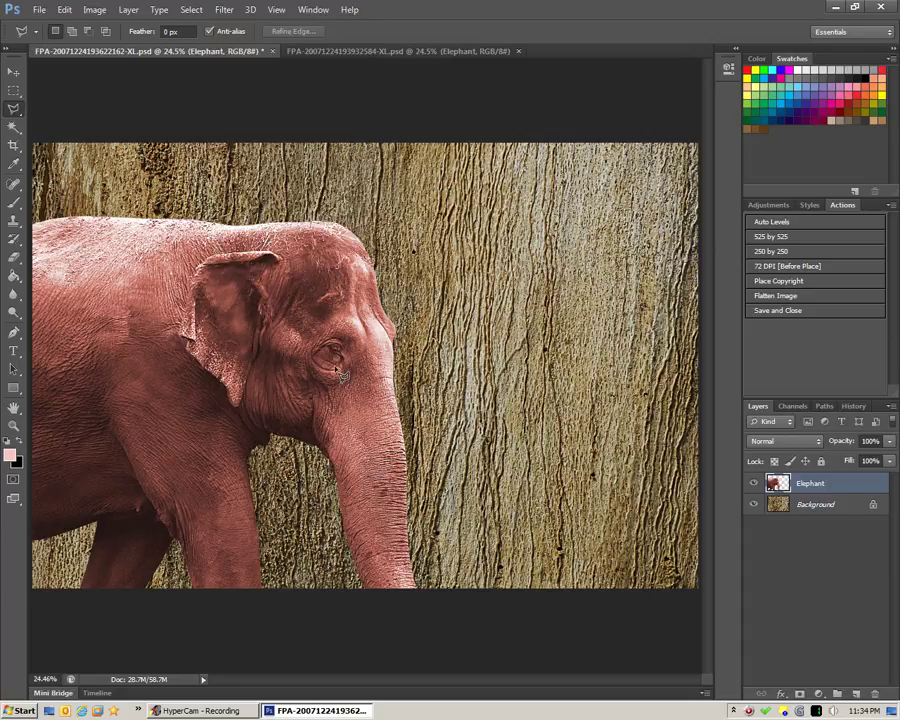
Step: In History, view the Duplicate Layer state's grey elephant, then return to Unsharp Mask
left_click(856, 407)
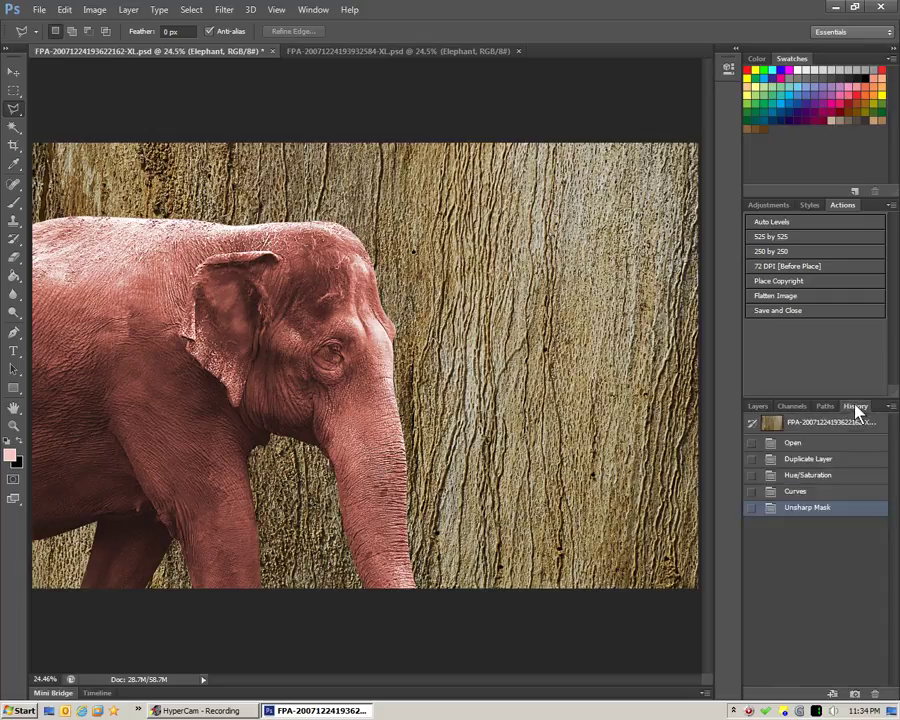
left_click(801, 460)
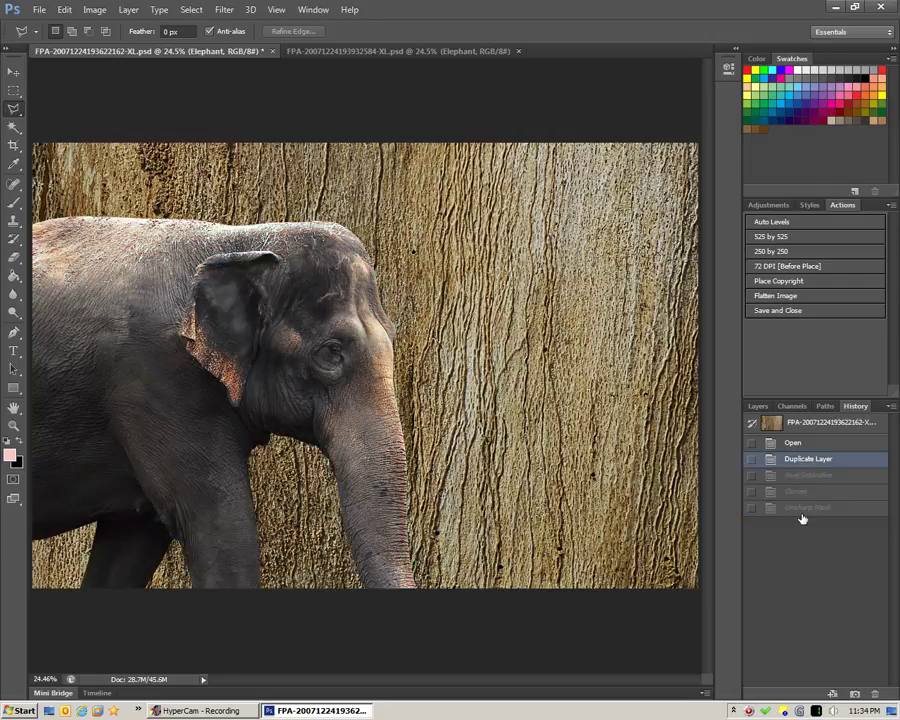
left_click(801, 508)
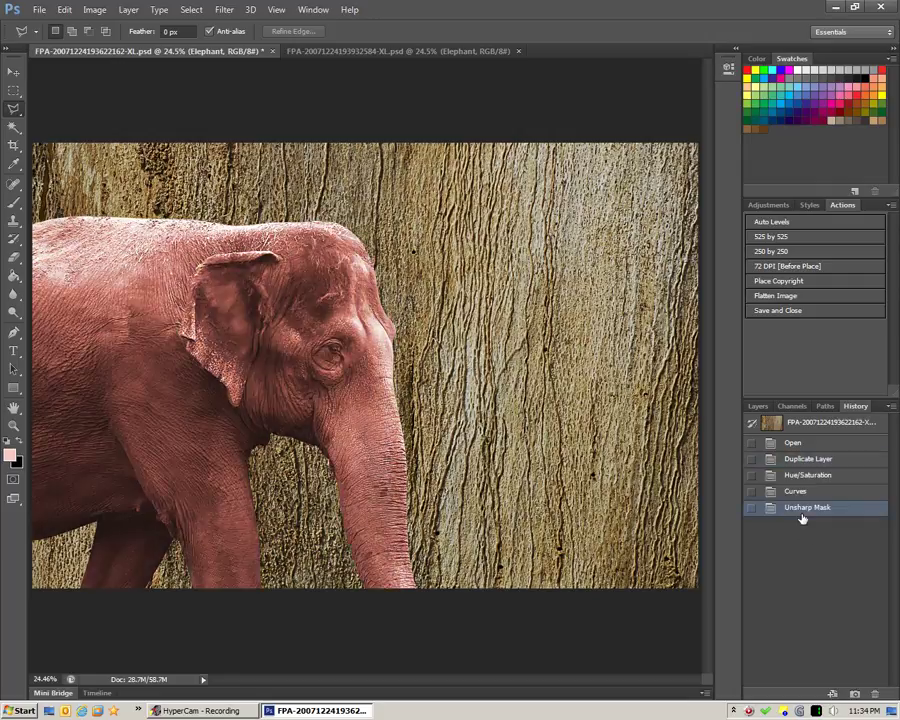